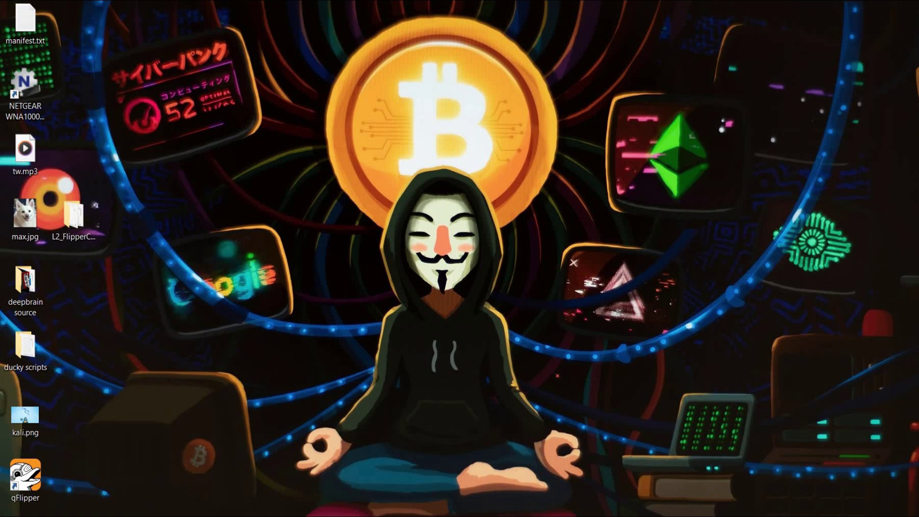
Step: Hide max.jpg on the SO (F:) drive using Hide selected items
key("alt+Tab")
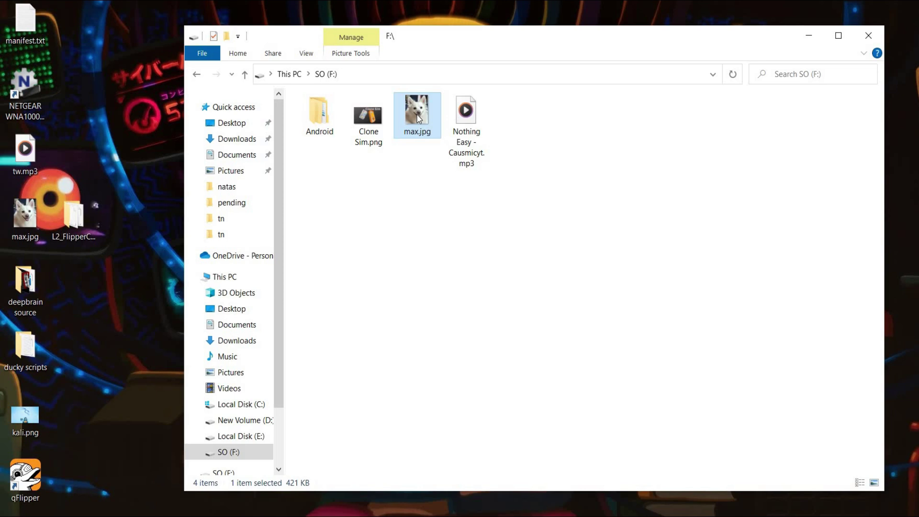
left_click(307, 53)
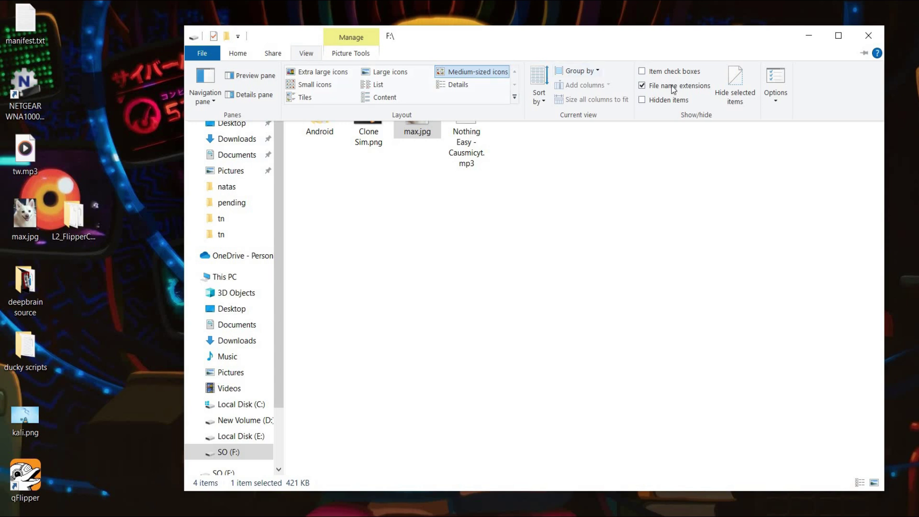
left_click(738, 79)
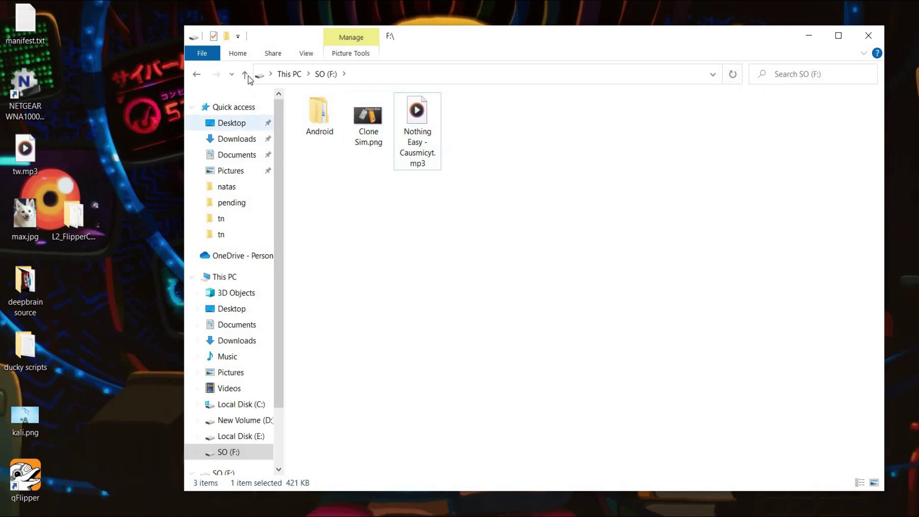
Step: Turn on Hidden items so the hidden max.jpg shows faded, then reselect it
left_click(301, 54)
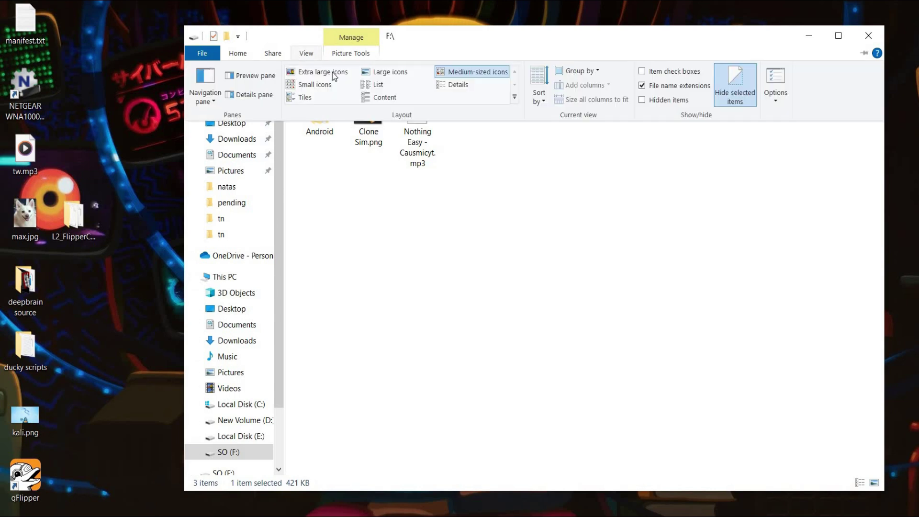
left_click(643, 101)
left_click(595, 231)
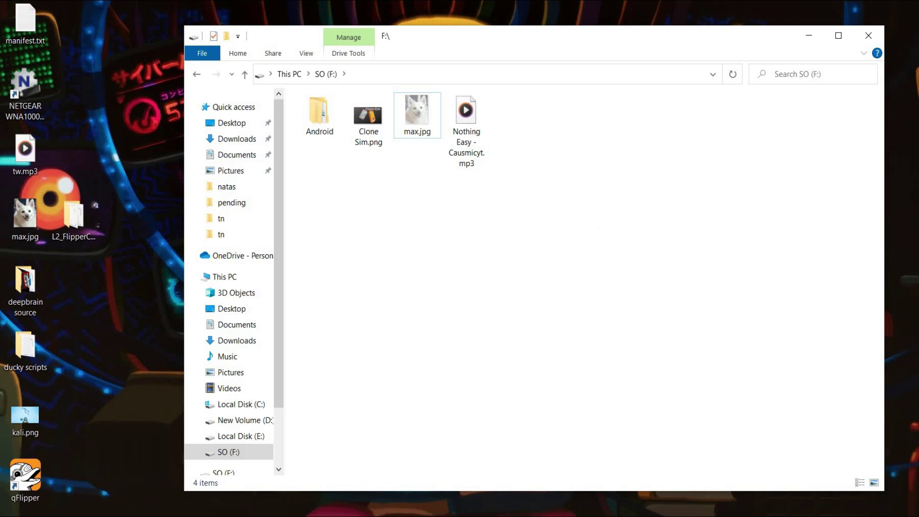
left_click(417, 115)
left_click(373, 205)
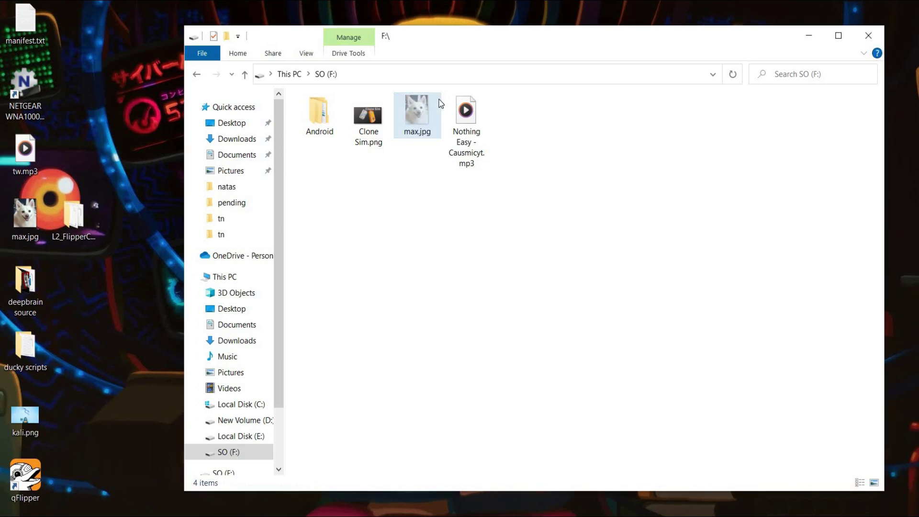
Step: Go to the jpinsoft Download DeepSound page via the sidebar Download link
left_click(417, 114)
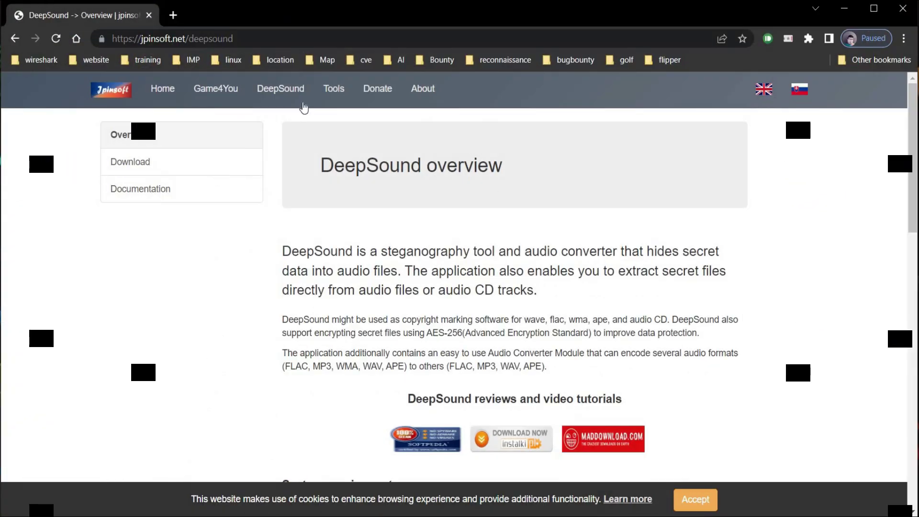
left_click(161, 167)
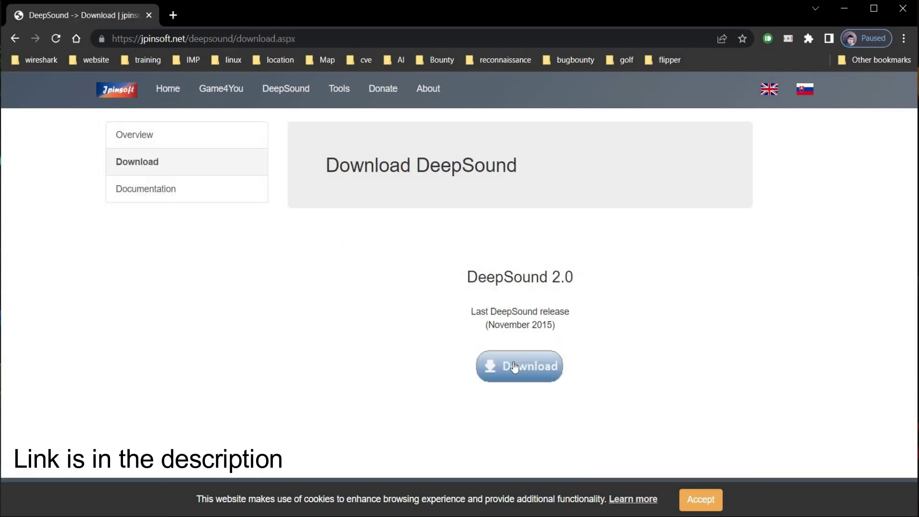
Step: Download DeepSoundSetup.msi to Downloads and launch it from the download bar
left_click(515, 367)
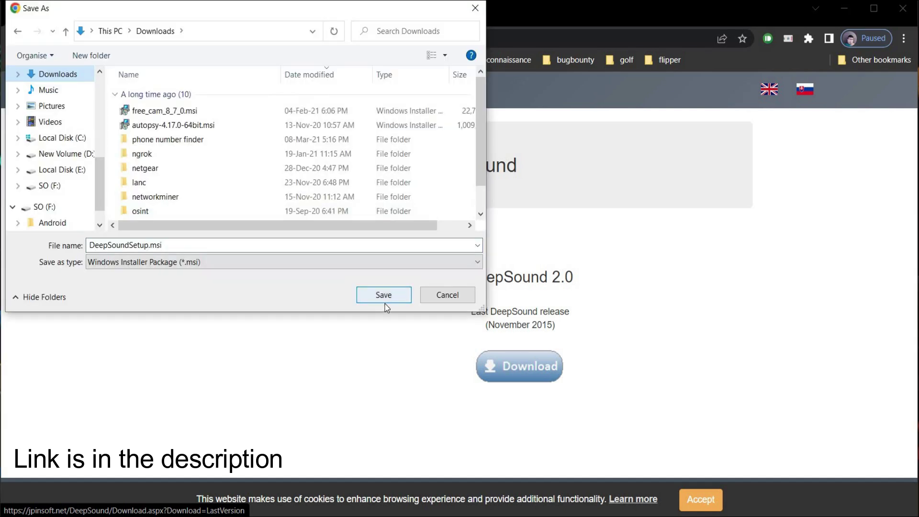
left_click(385, 305)
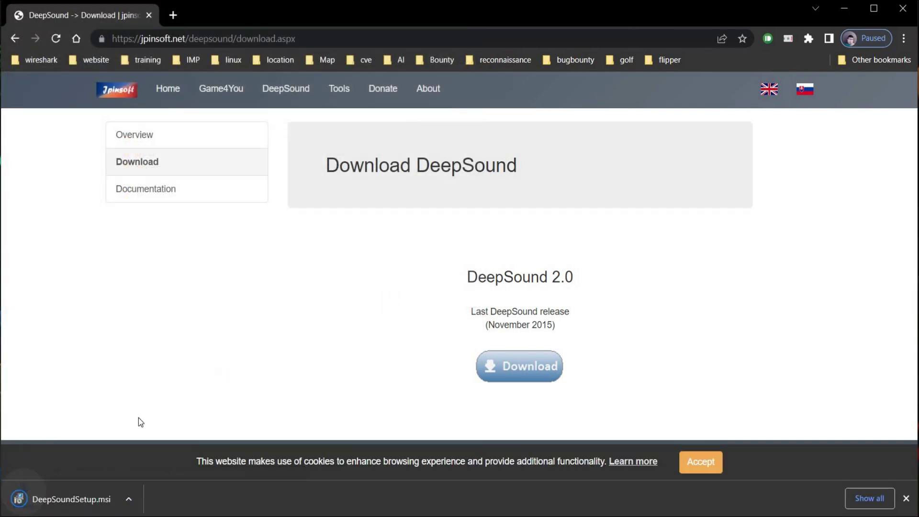
left_click(137, 501)
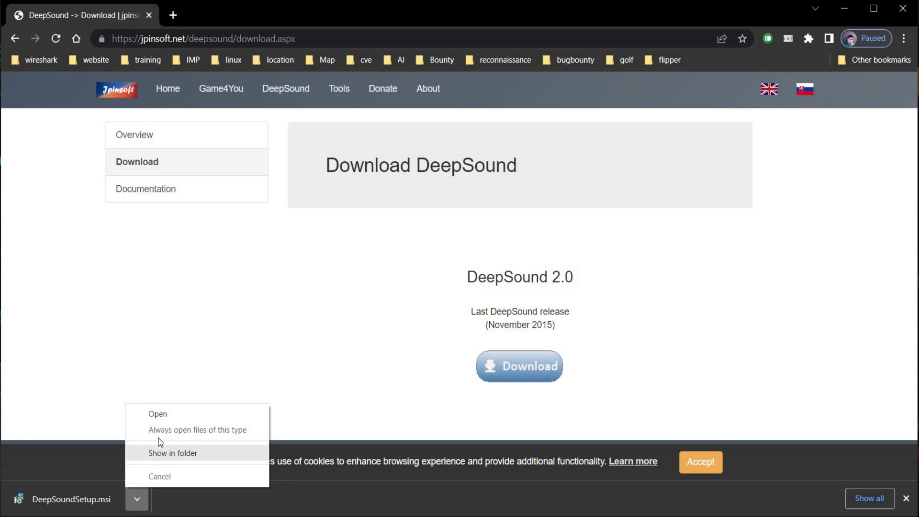
left_click(159, 415)
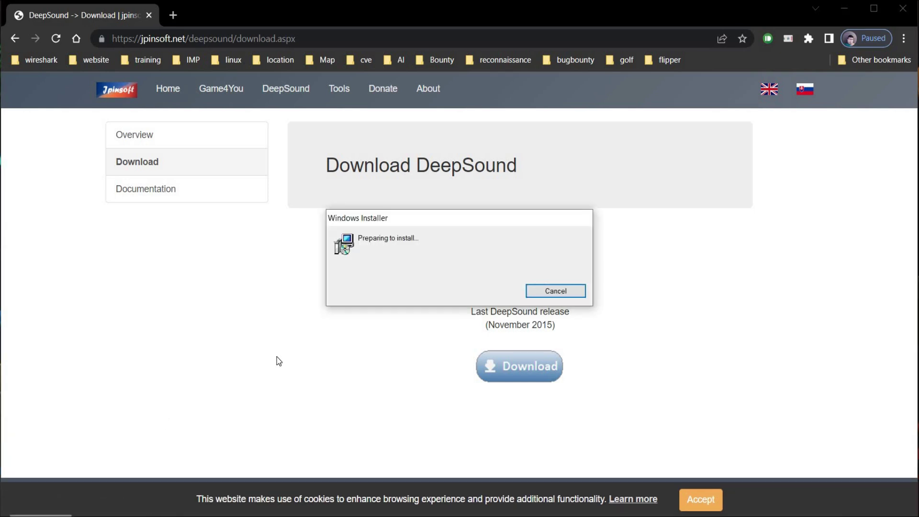
Step: Install DeepSound 2.0 with the EULA accepted and the default folder kept
left_click(528, 369)
left_click(323, 338)
left_click(525, 369)
left_click(525, 370)
left_click(525, 370)
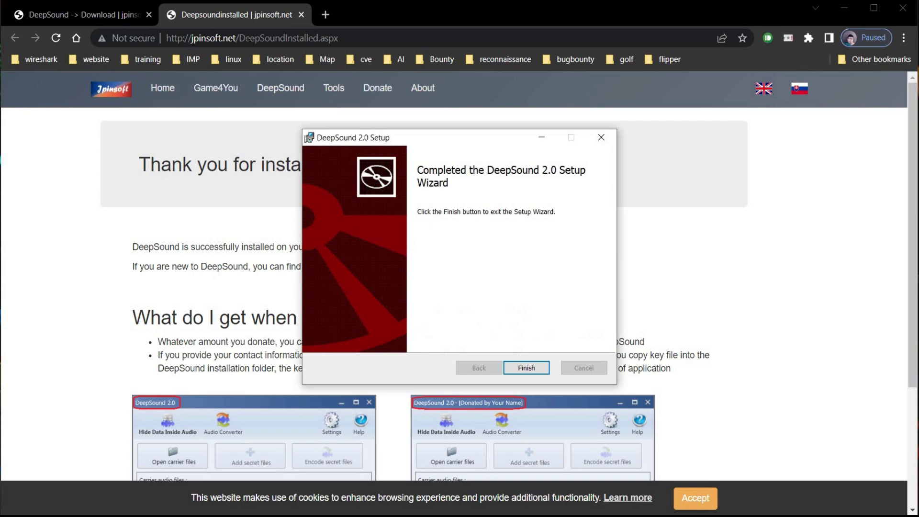
left_click(525, 369)
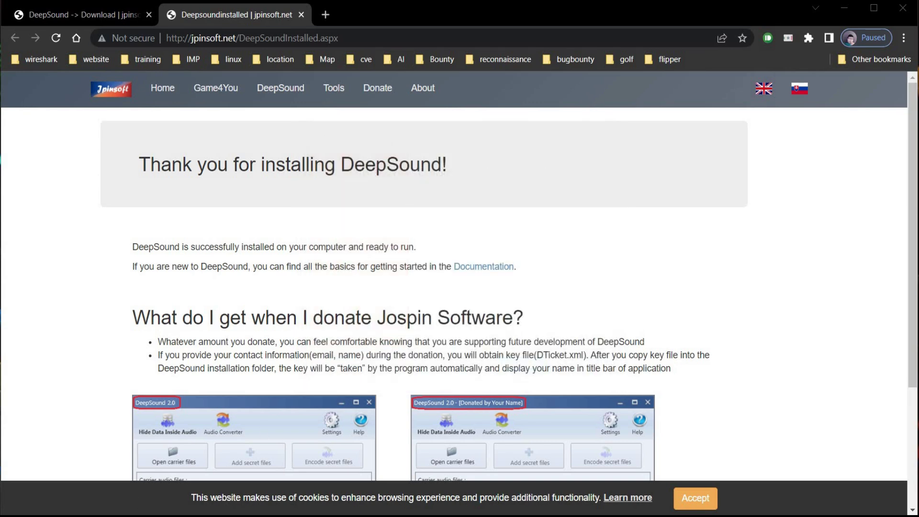
Step: Close Chrome and launch DeepSound from its desktop shortcut
left_click(903, 8)
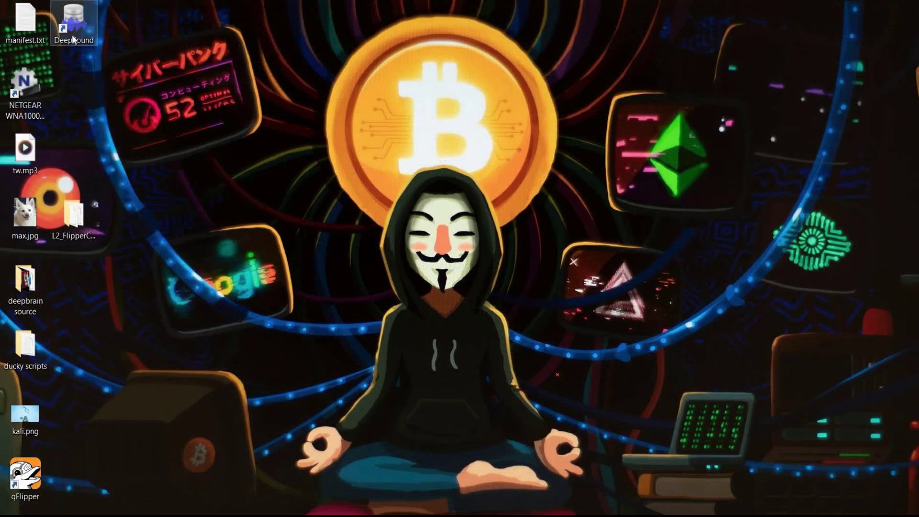
double_click(73, 40)
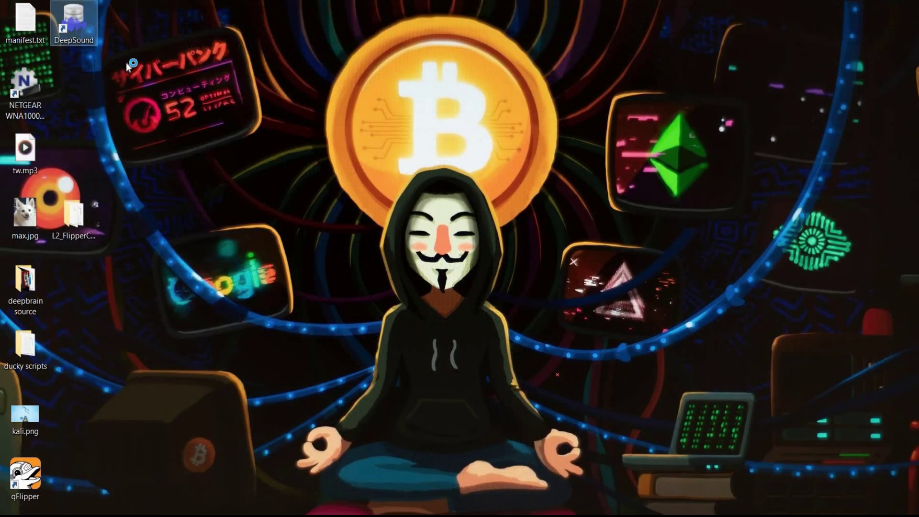
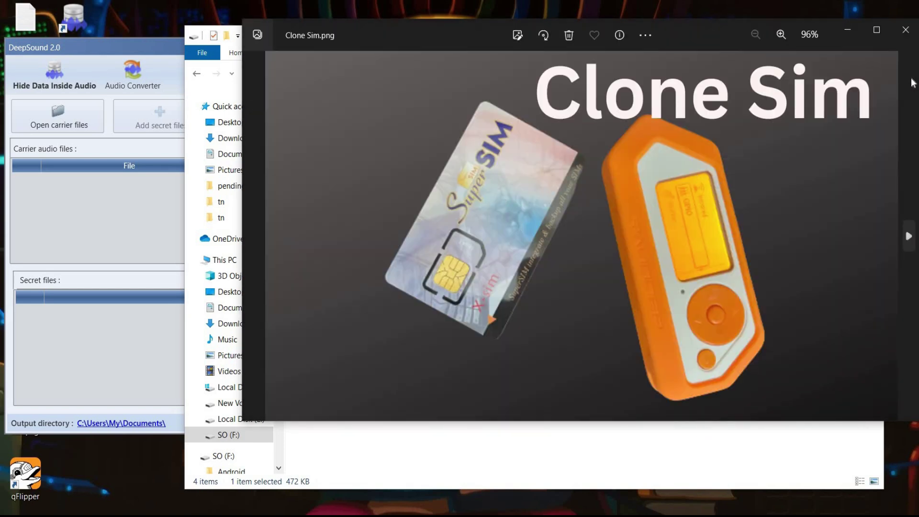
Step: Close the Clone Sim.png preview, load Nothing Easy - Causmicyt.mp3 as carrier, and close the F: drive window
left_click(905, 30)
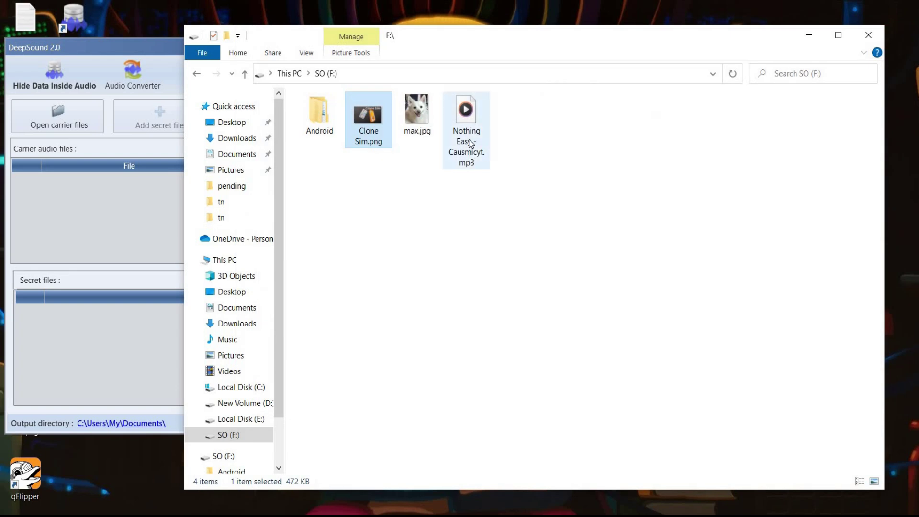
left_click(470, 140)
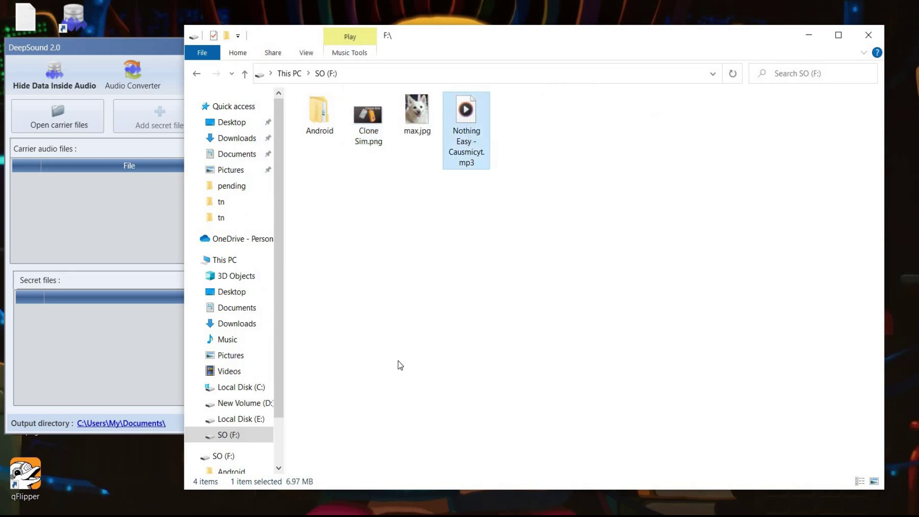
key("alt+F4")
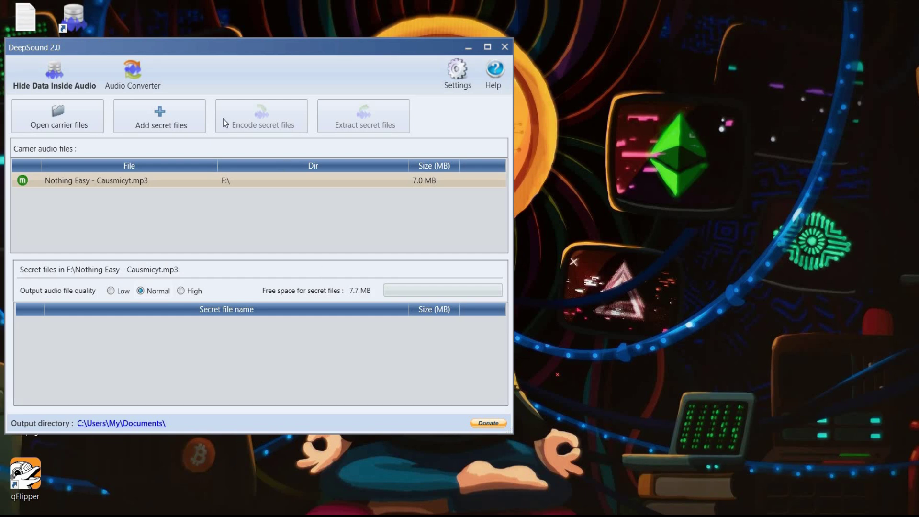
Step: Add Clone Sim.png (0.5 MB) as a secret file and open the encode dialog
left_click(182, 116)
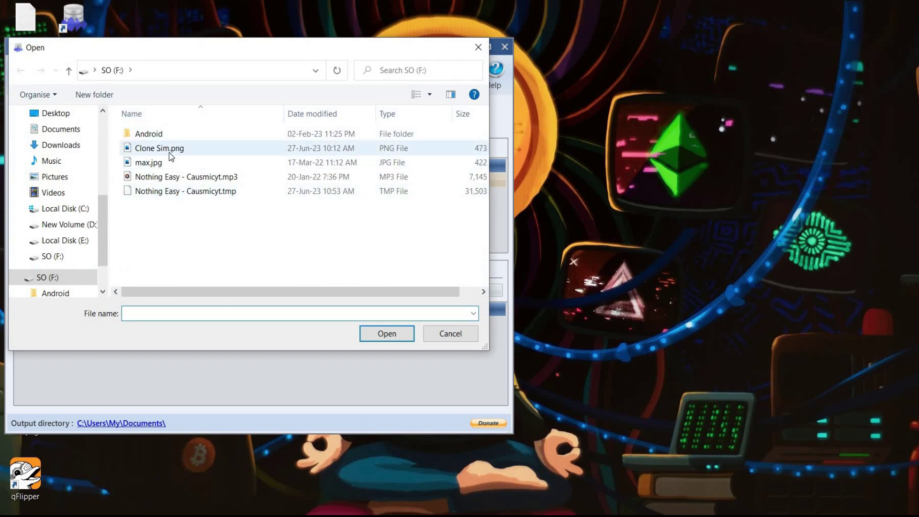
double_click(168, 149)
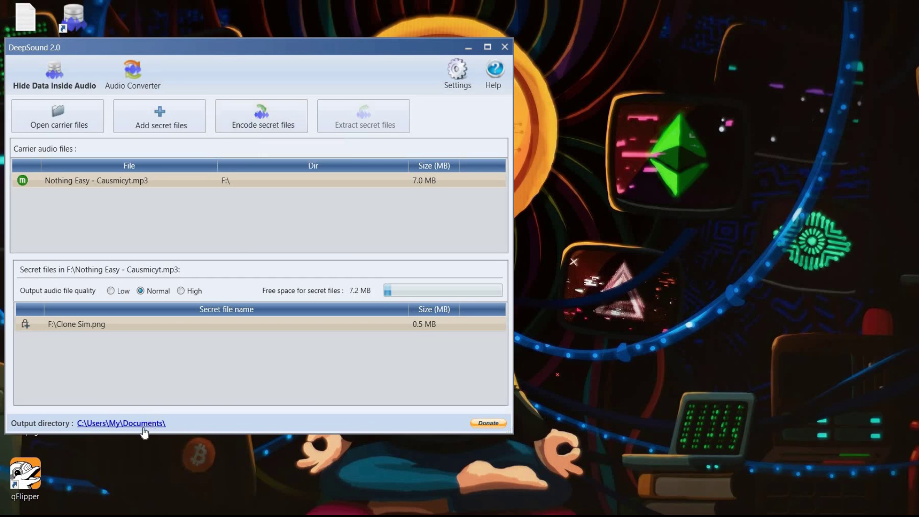
left_click(255, 124)
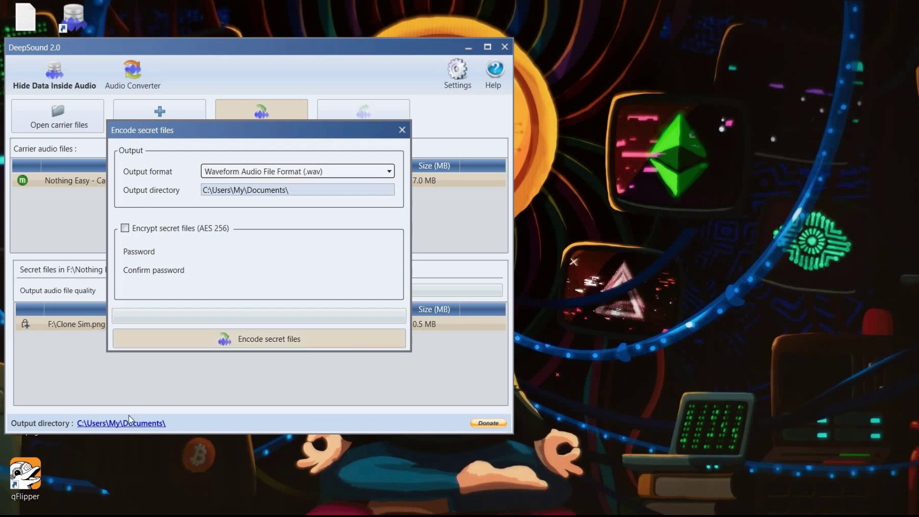
Step: Keep WAV output, enable AES 256 encryption with a password, and encode to Nothing Easy - Causmicyt.wav
left_click(390, 173)
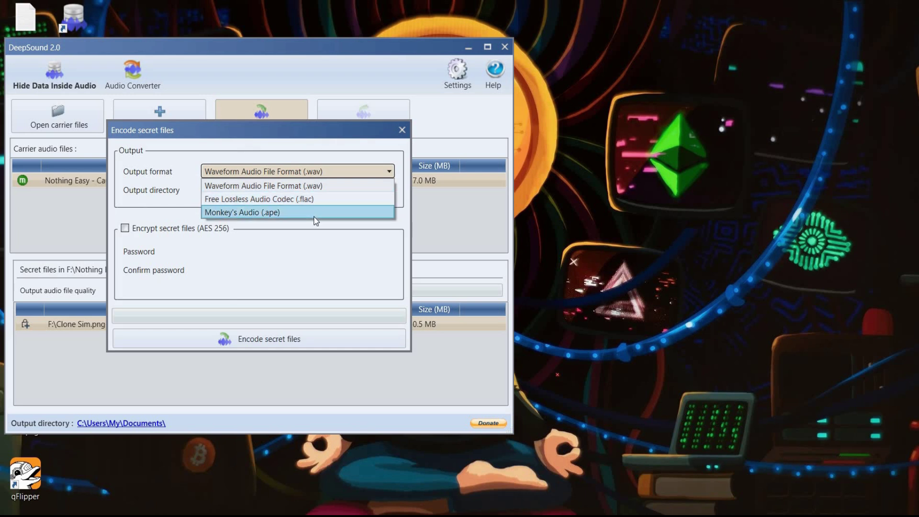
left_click(400, 173)
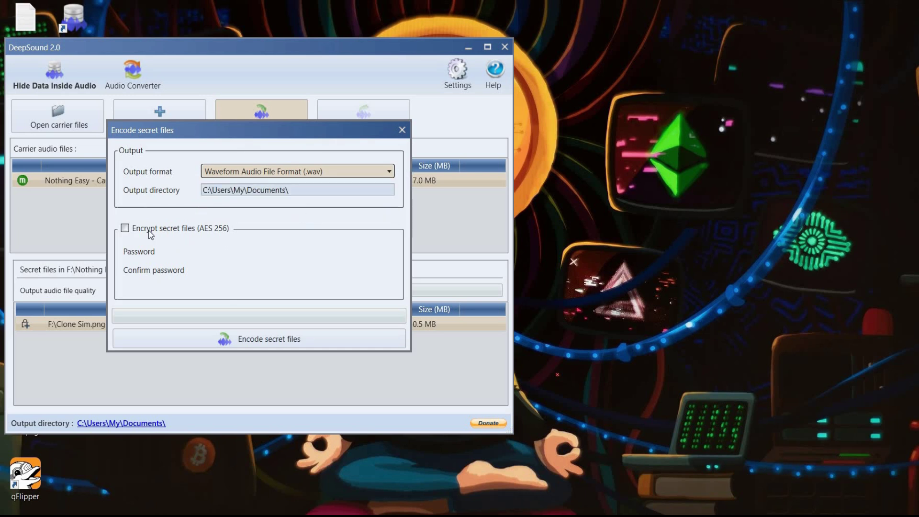
left_click(127, 230)
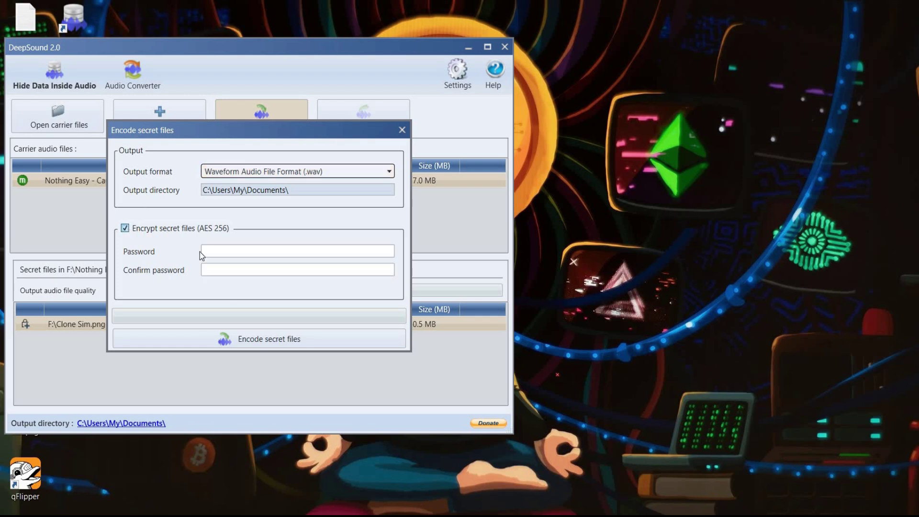
left_click(211, 252)
type("password")
left_click(227, 271)
type("password")
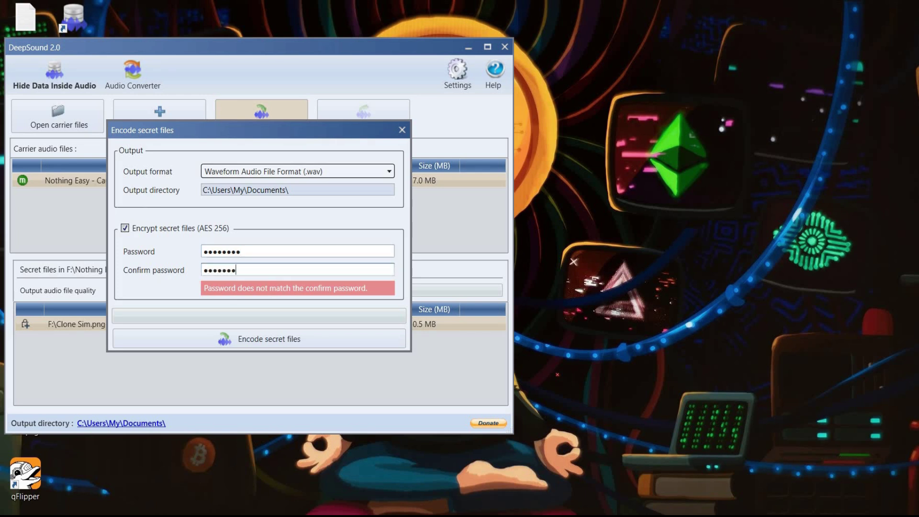
left_click(283, 341)
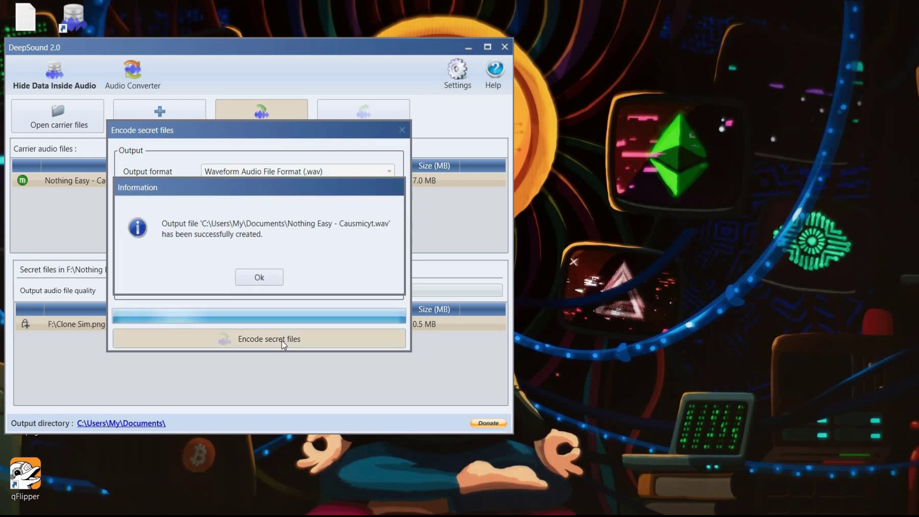
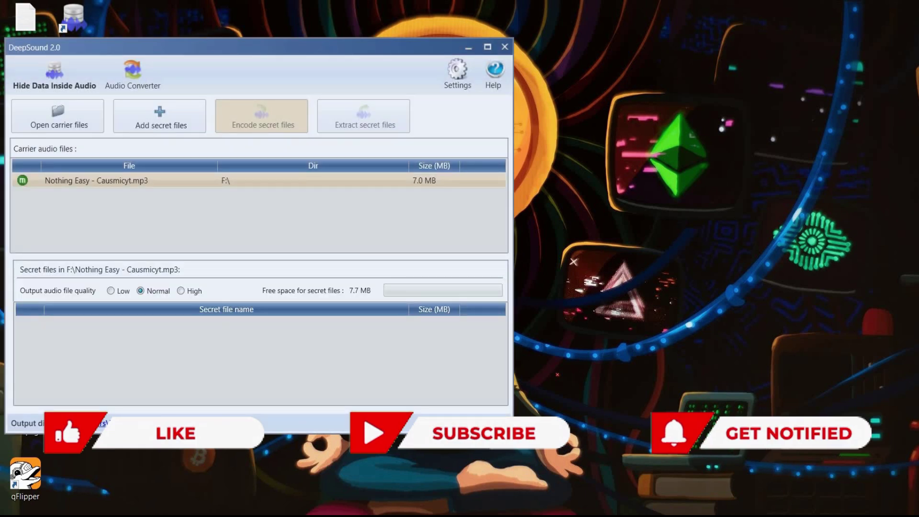
Step: In File Explorer, scroll the Documents folder down to the Nothing Easy - Causmicyt.wav file
key("alt+Tab")
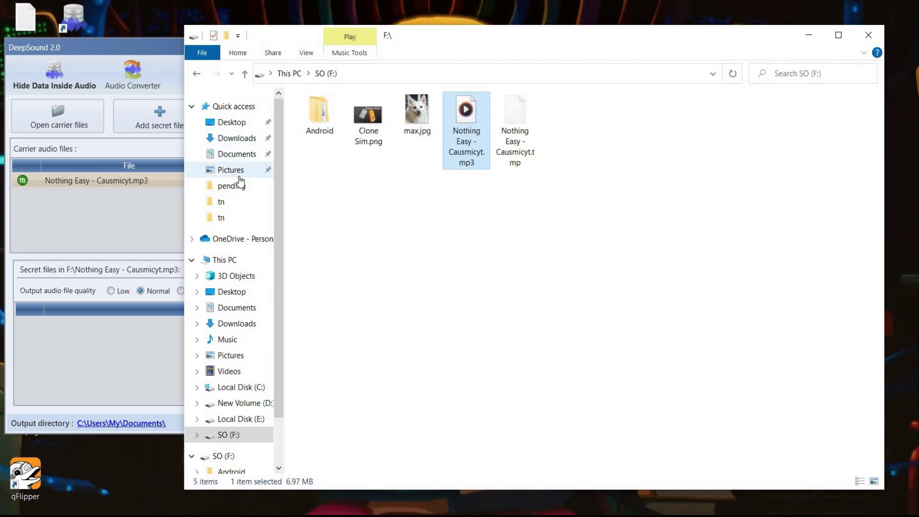
left_click(237, 153)
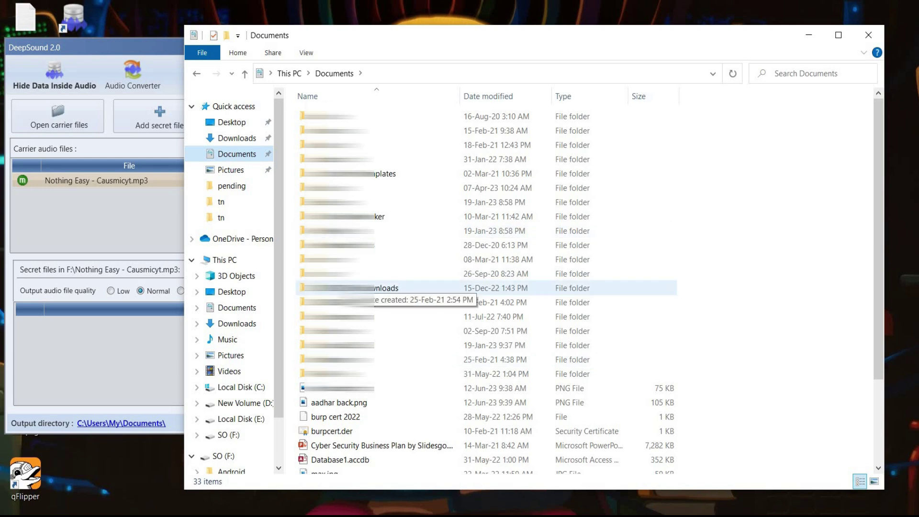
left_click_drag(879, 229, 879, 337)
Step: Play Nothing Easy - Causmicyt.wav in Media Player, pause it around 0:14, and minimize the player
double_click(449, 409)
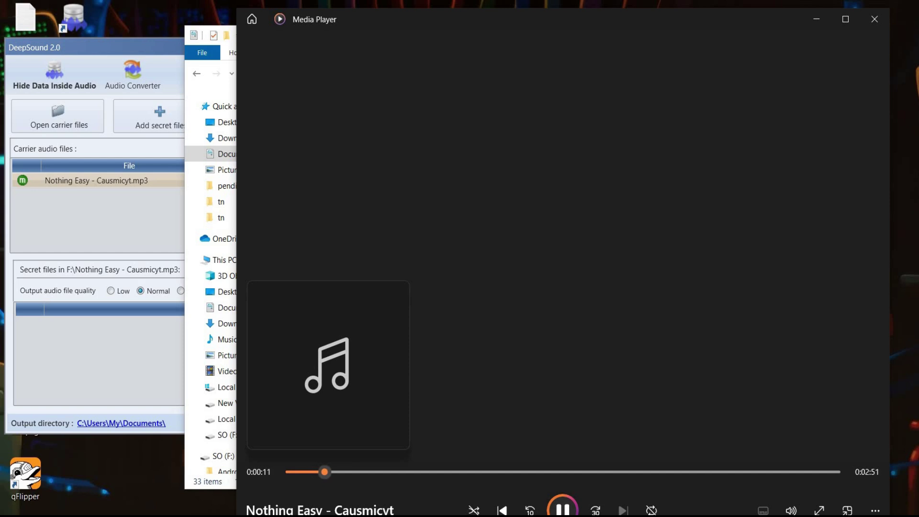
left_click(560, 506)
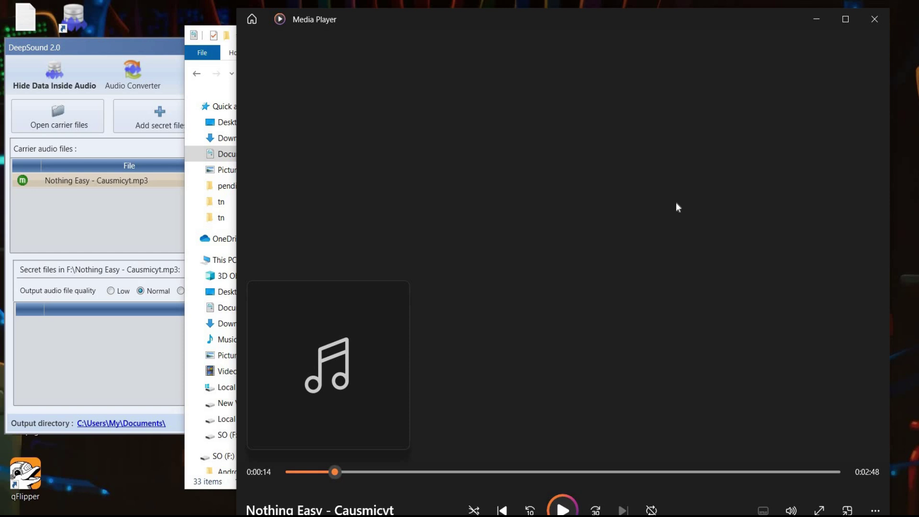
left_click(814, 24)
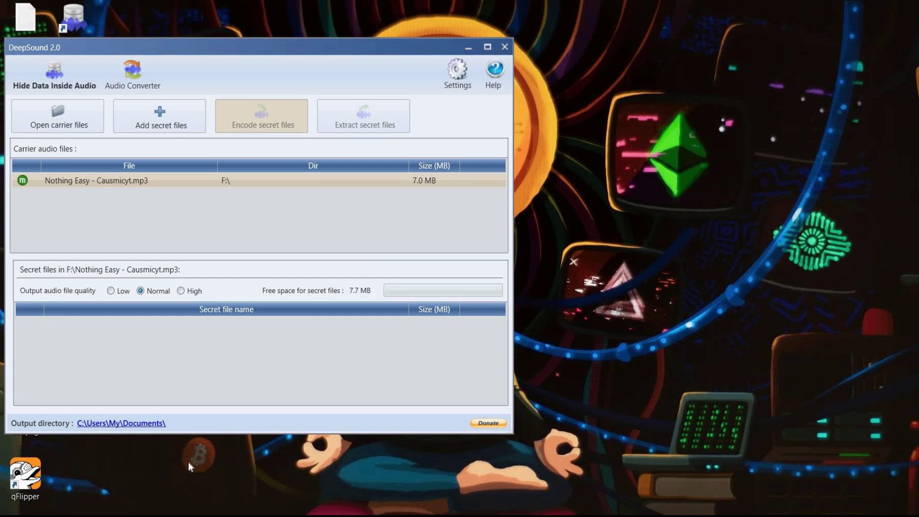
Step: Close DeepSound and relaunch it from its desktop shortcut
left_click(503, 48)
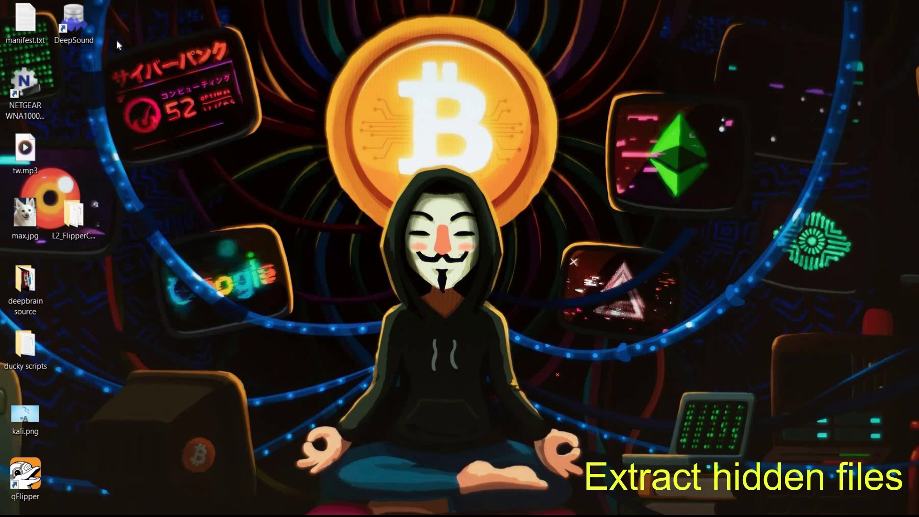
double_click(79, 29)
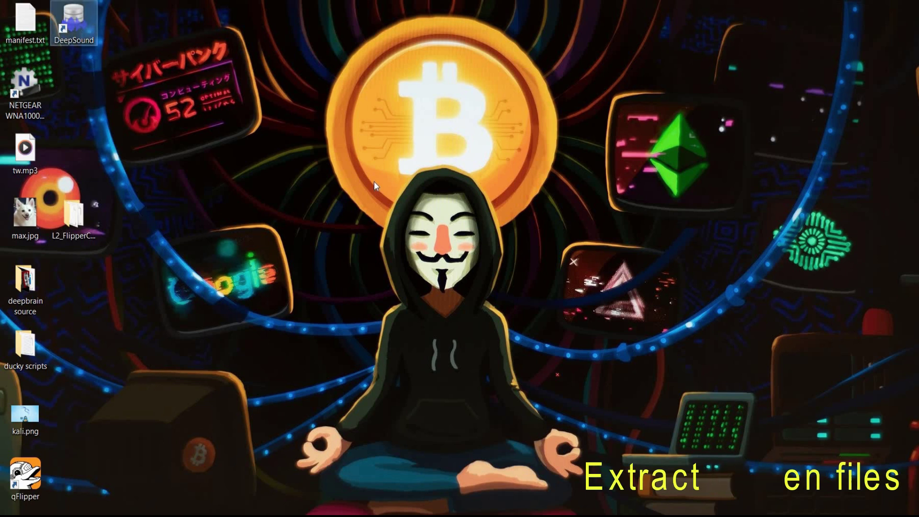
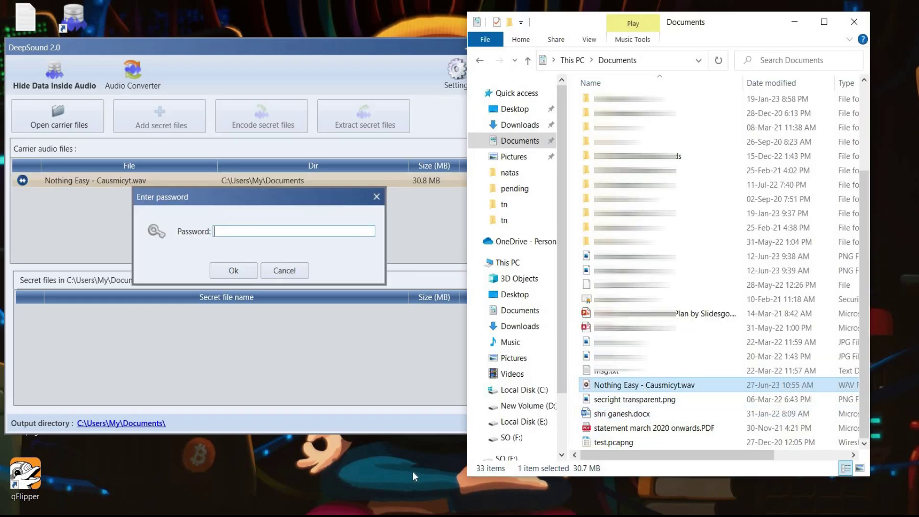
Step: Enter the carrier password for 'Nothing Easy - Causmicyt.wav' to reveal hidden Clone Sim.png
left_click(257, 230)
type("********")
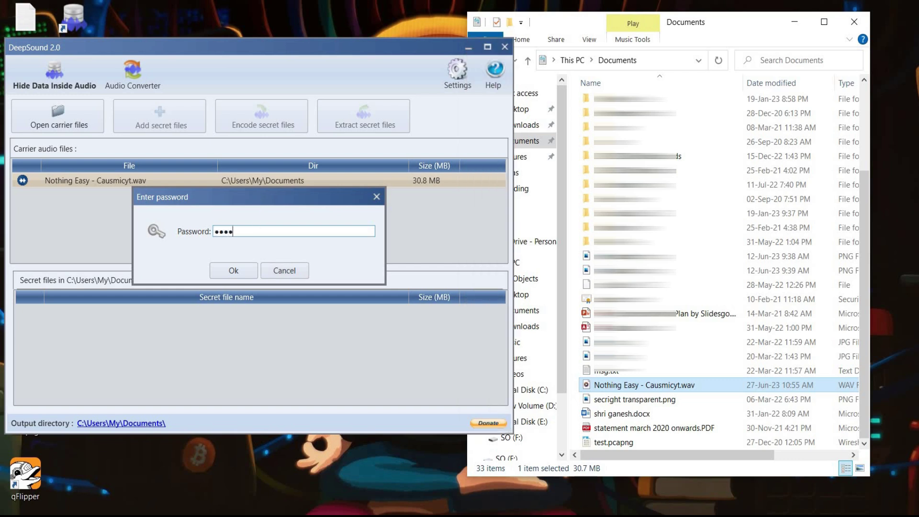
left_click(233, 271)
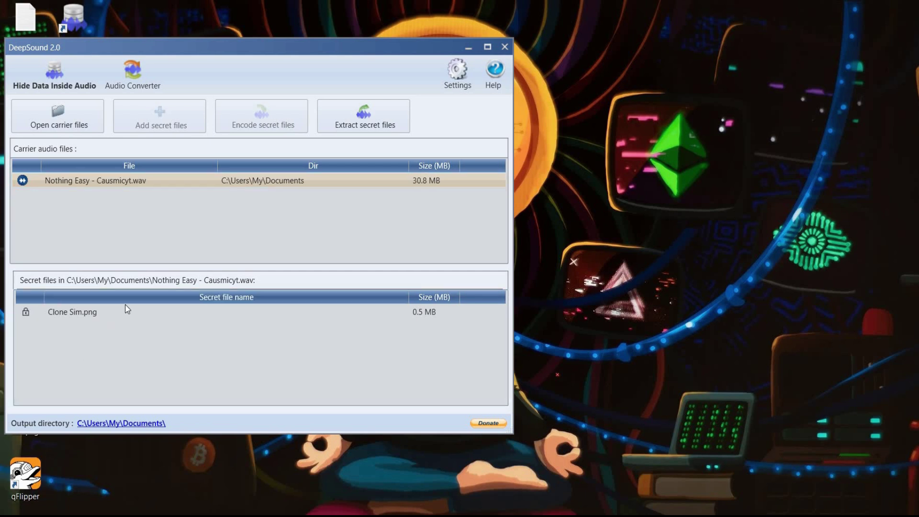
Step: Extract Clone Sim.png from the WAV carrier into Documents and dismiss the success message
left_click(85, 315)
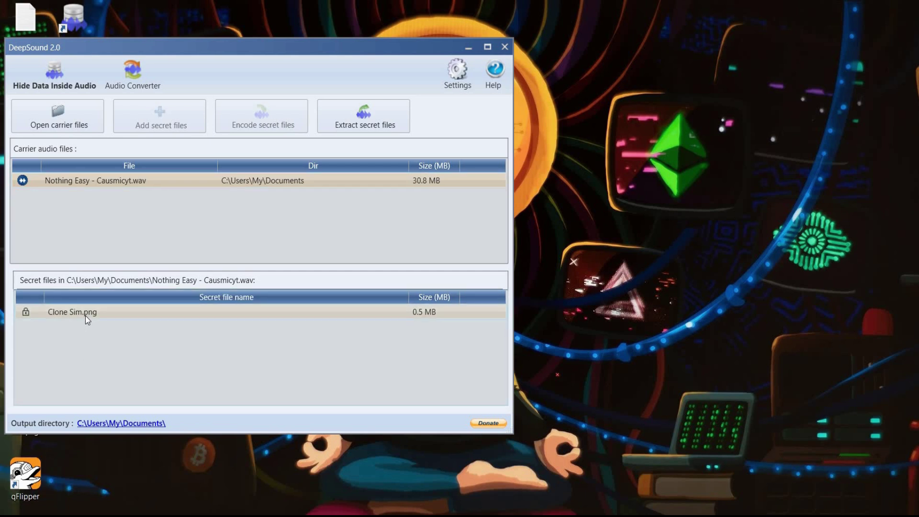
left_click(377, 117)
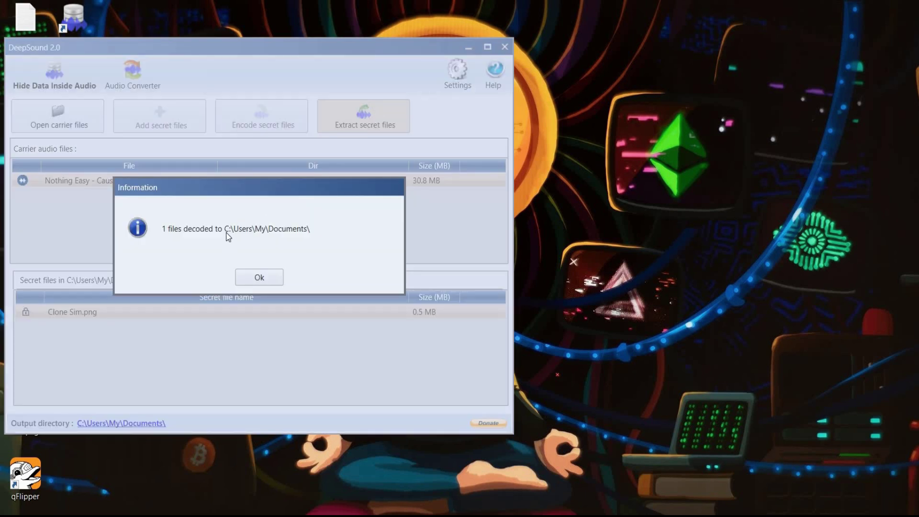
left_click(264, 279)
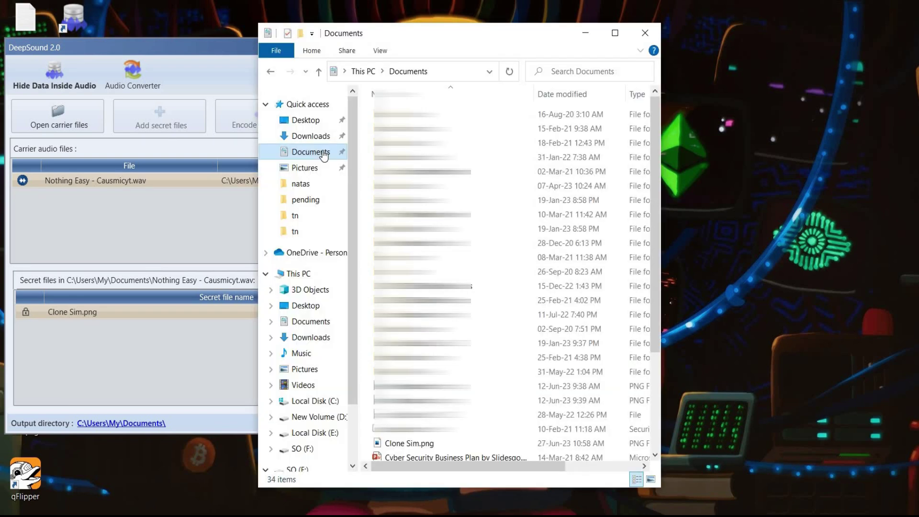
Step: Open the extracted Clone Sim.png from Documents in the Photos viewer
left_click(431, 400)
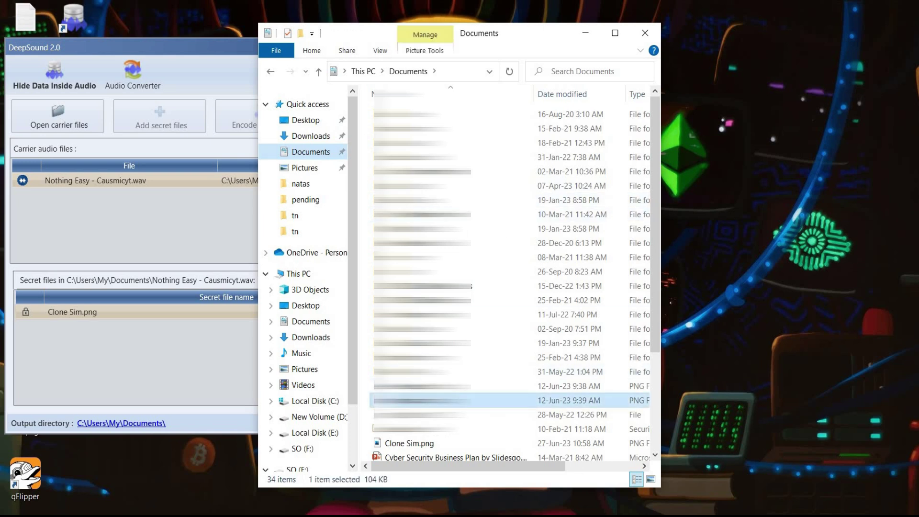
double_click(418, 444)
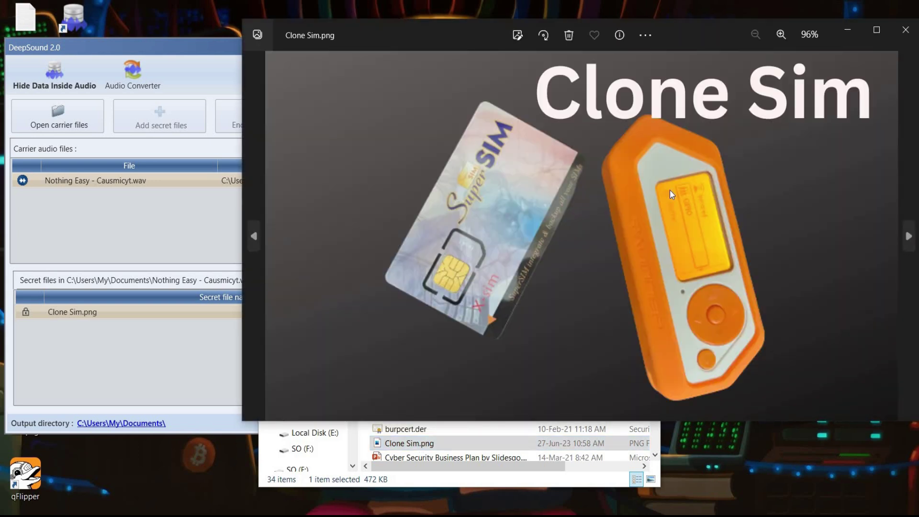
Step: Bring the DeepSound 2.0 window back in front of the Photos viewer
left_click(156, 211)
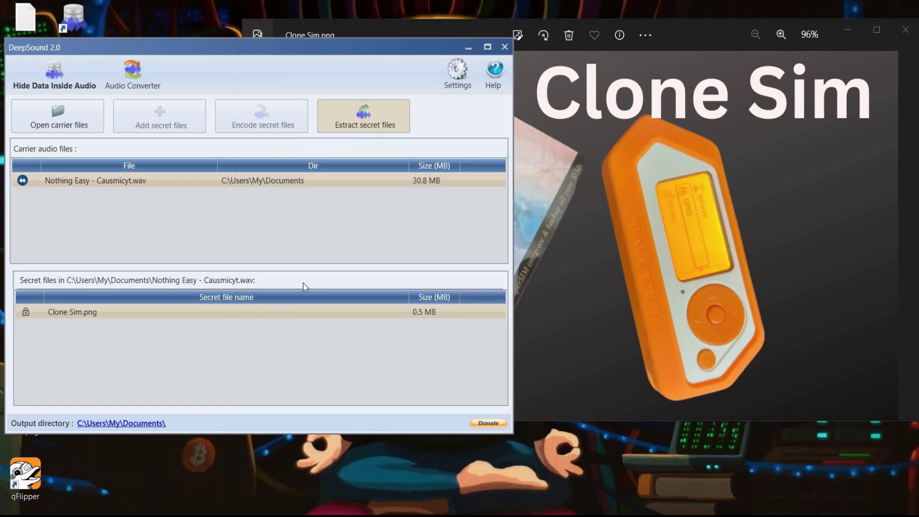